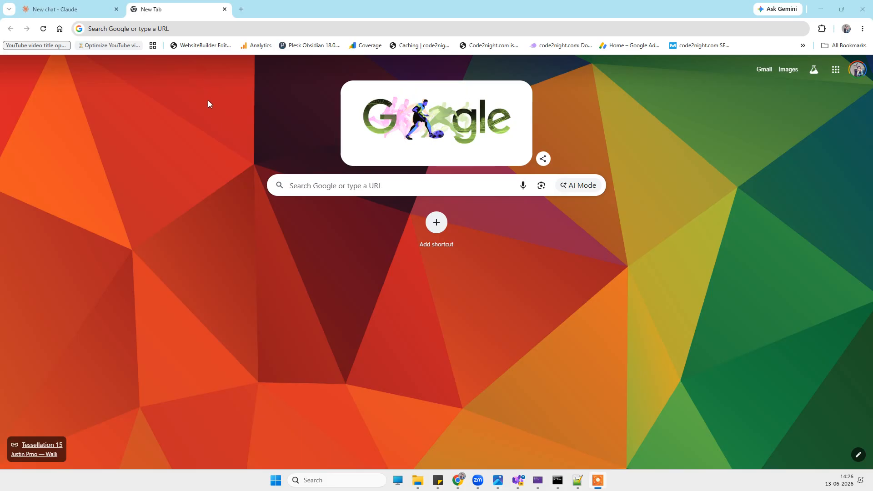
Search Google for "open ai login".
{"action": "left_click", "coordinate": [198, 26]}
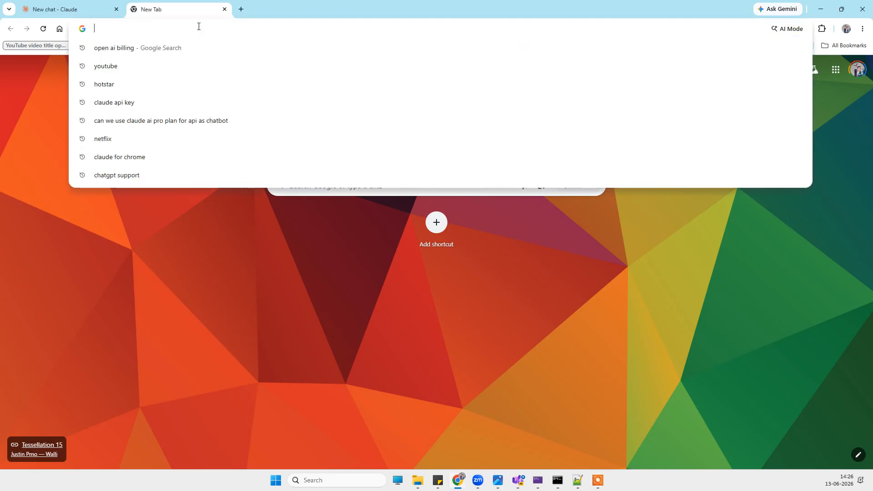
{"action": "type", "text": "open ai "}
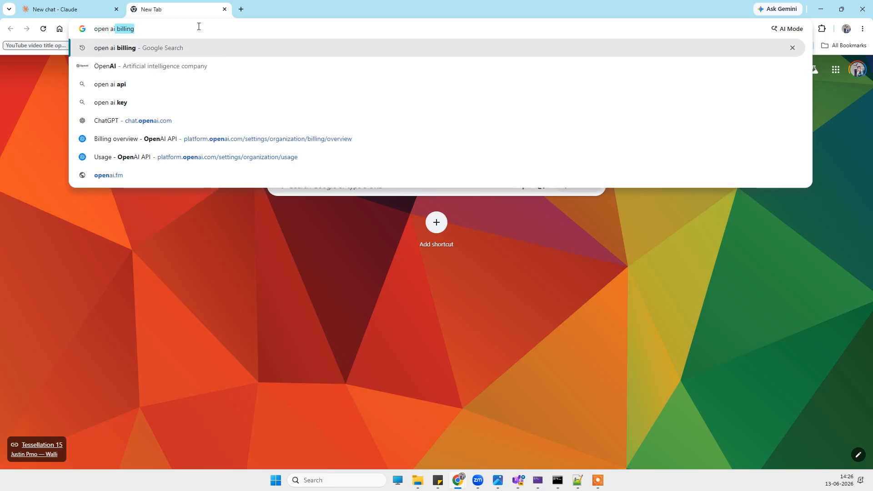
{"action": "type", "text": "login"}
{"action": "key", "text": "Return"}
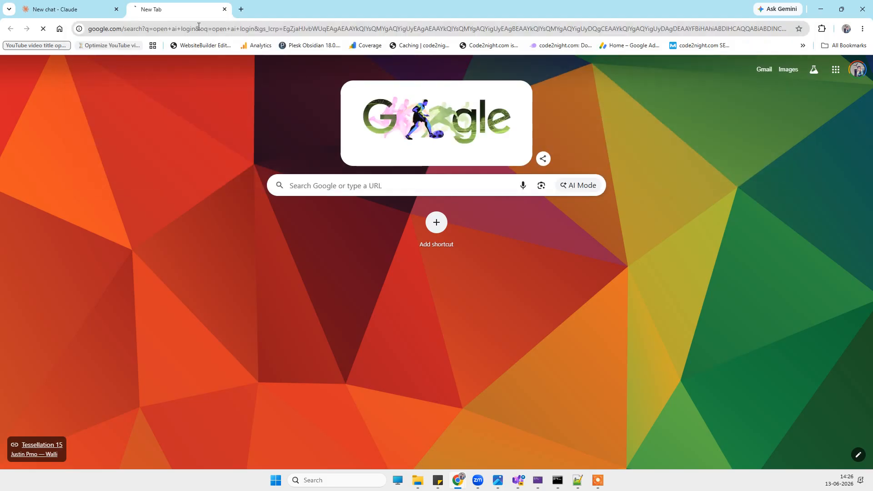
Open the OpenAI site and sign in to the OpenAI Platform with a Google account.
{"action": "left_click", "coordinate": [188, 145]}
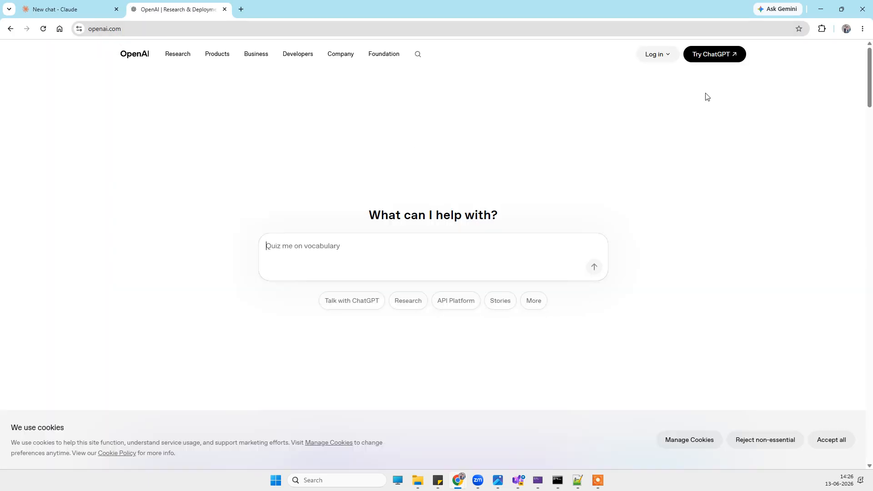
{"action": "left_click", "coordinate": [655, 54]}
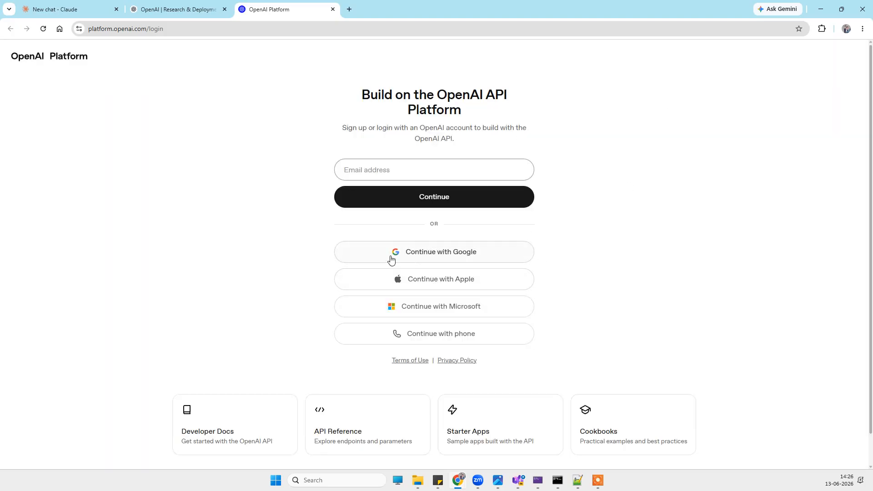
{"action": "left_click", "coordinate": [419, 253]}
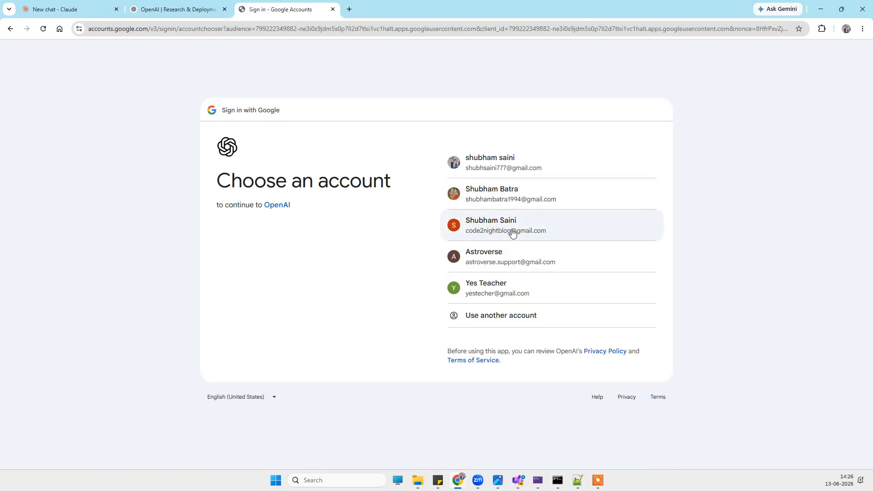
{"action": "left_click", "coordinate": [511, 230]}
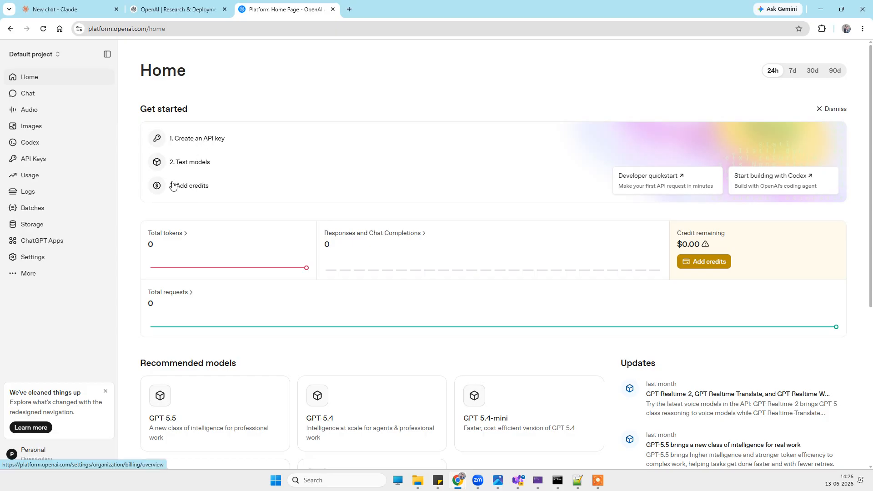
Create a new secret API key named Code2night in the Default project with All permissions, then open the API keys list.
{"action": "left_click", "coordinate": [181, 140]}
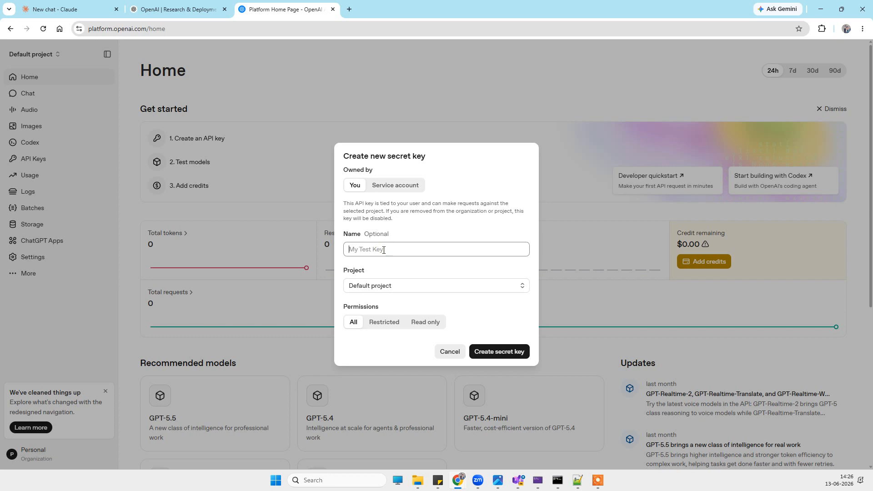
{"action": "type", "text": "Code2night"}
{"action": "left_click", "coordinate": [391, 323]}
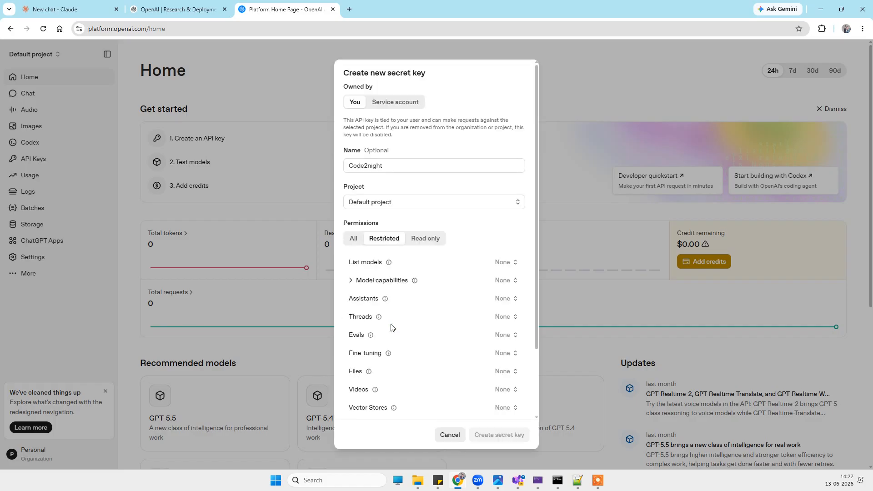
{"action": "scroll", "coordinate": [434, 336], "scroll_direction": "down", "scroll_amount": 1}
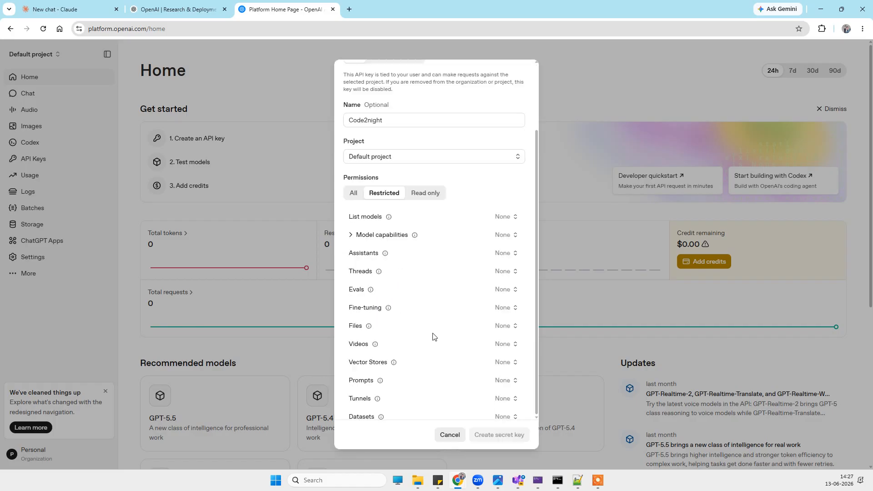
{"action": "scroll", "coordinate": [433, 336], "scroll_direction": "down", "scroll_amount": 1}
{"action": "scroll", "coordinate": [430, 335], "scroll_direction": "up", "scroll_amount": 2}
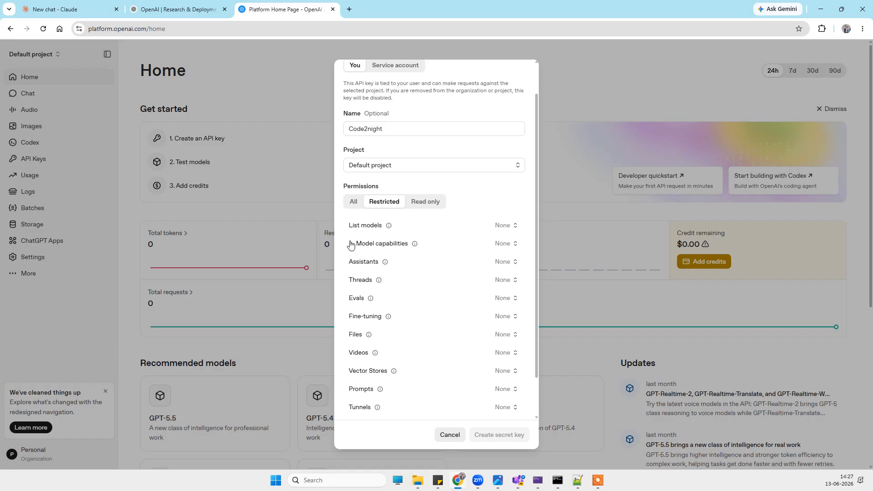
{"action": "left_click", "coordinate": [426, 203]}
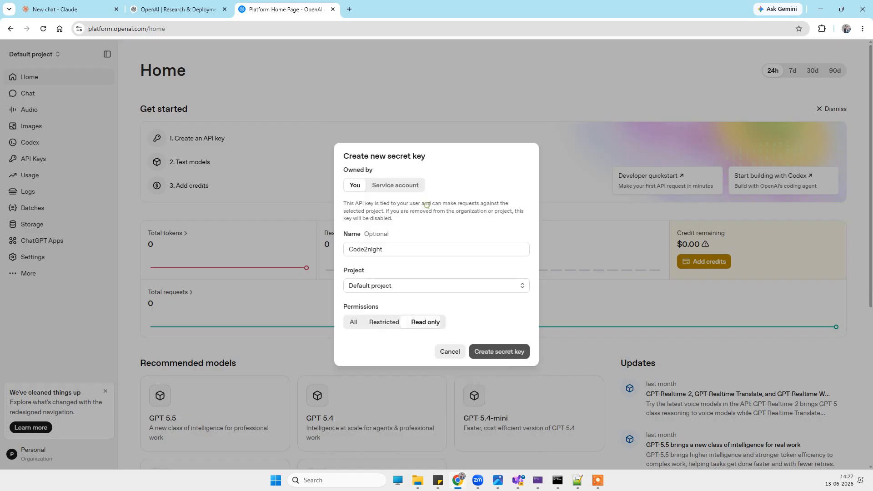
{"action": "left_click", "coordinate": [354, 323]}
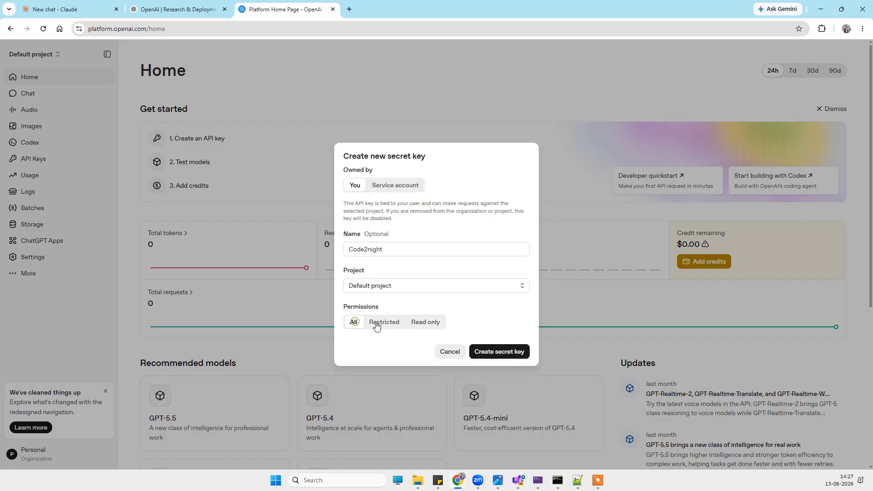
{"action": "left_click", "coordinate": [517, 357]}
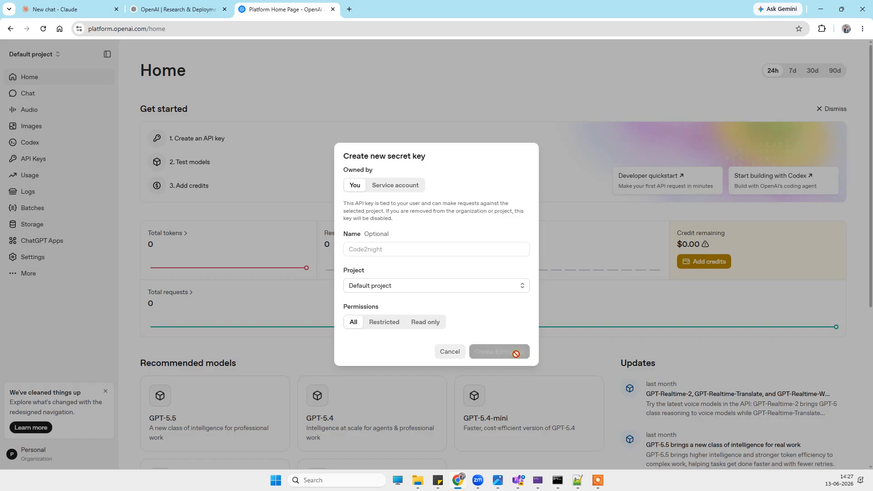
{"action": "left_click", "coordinate": [514, 329]}
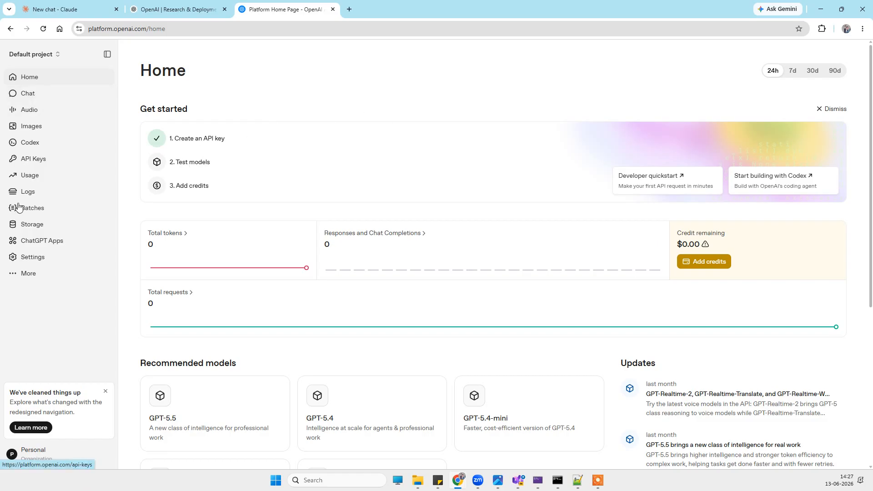
{"action": "left_click", "coordinate": [43, 163]}
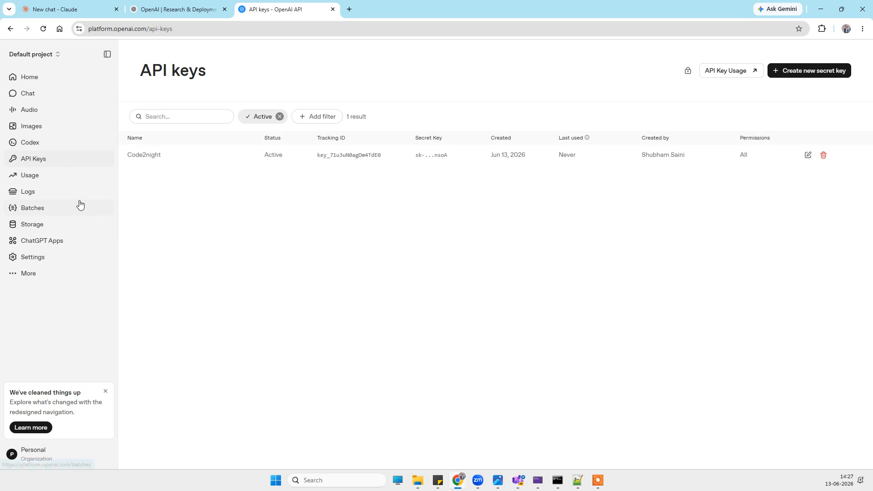
Browse the project settings limits and the usage dashboard.
{"action": "left_click", "coordinate": [48, 258]}
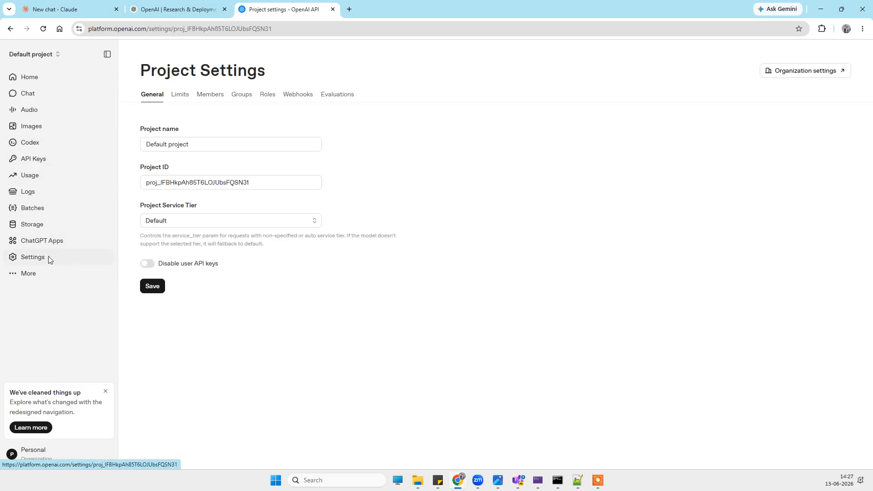
{"action": "left_click", "coordinate": [175, 97]}
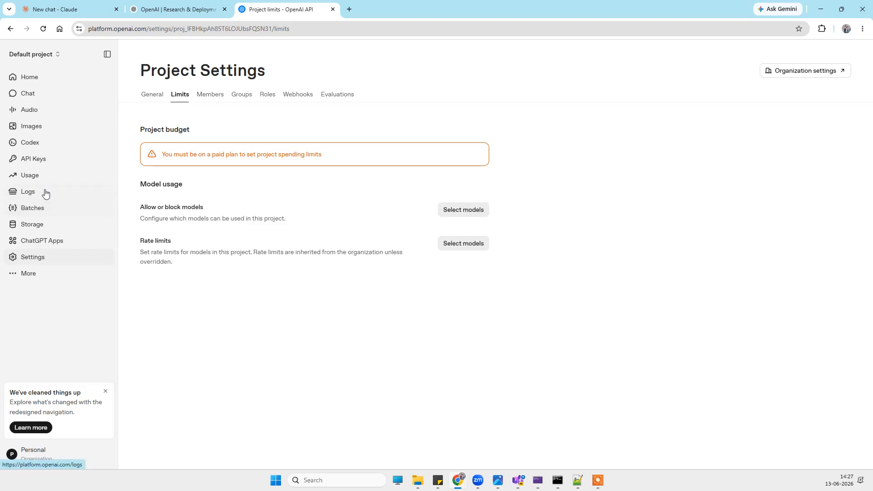
{"action": "left_click", "coordinate": [40, 275]}
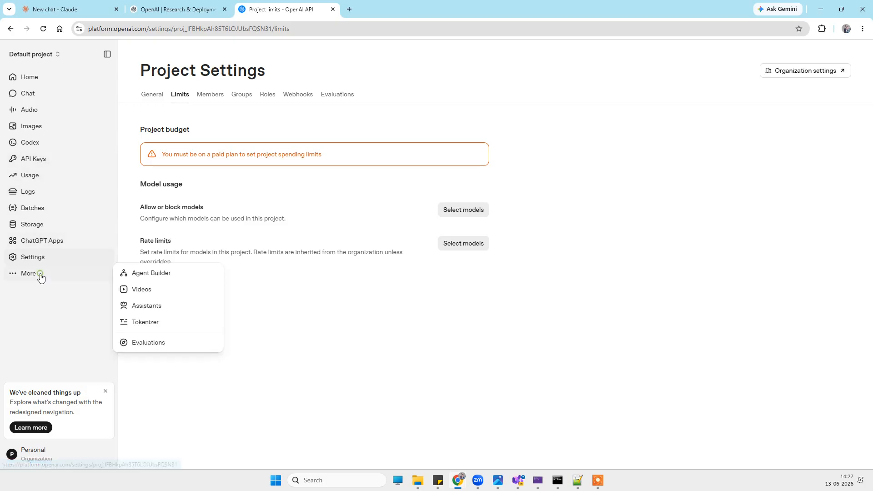
{"action": "left_click", "coordinate": [35, 176]}
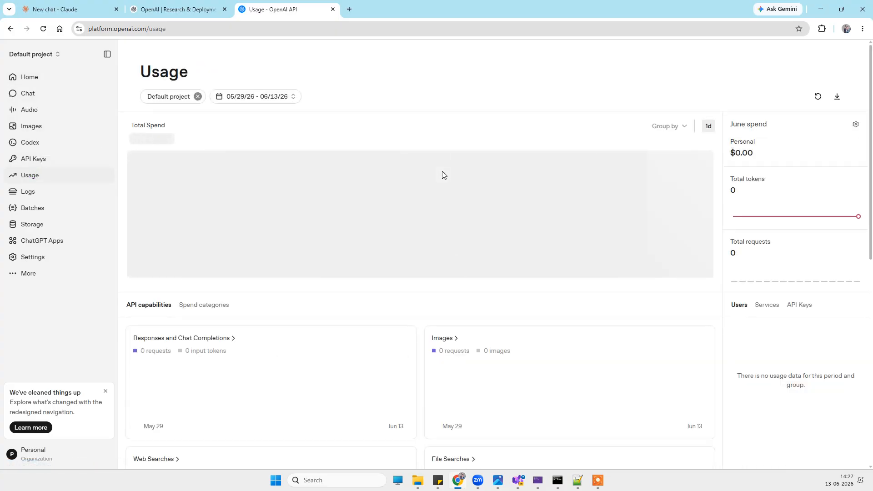
{"action": "scroll", "coordinate": [443, 175], "scroll_direction": "down", "scroll_amount": 9}
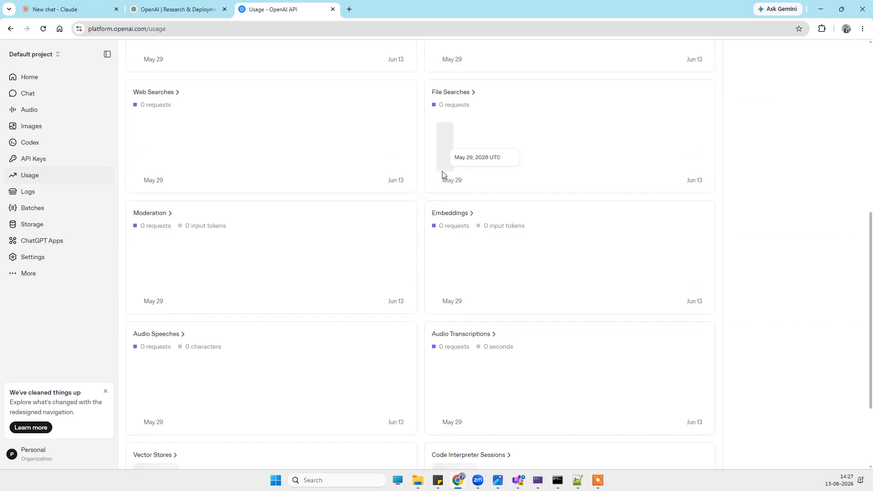
{"action": "scroll", "coordinate": [443, 175], "scroll_direction": "up", "scroll_amount": 5}
{"action": "scroll", "coordinate": [442, 175], "scroll_direction": "up", "scroll_amount": 4}
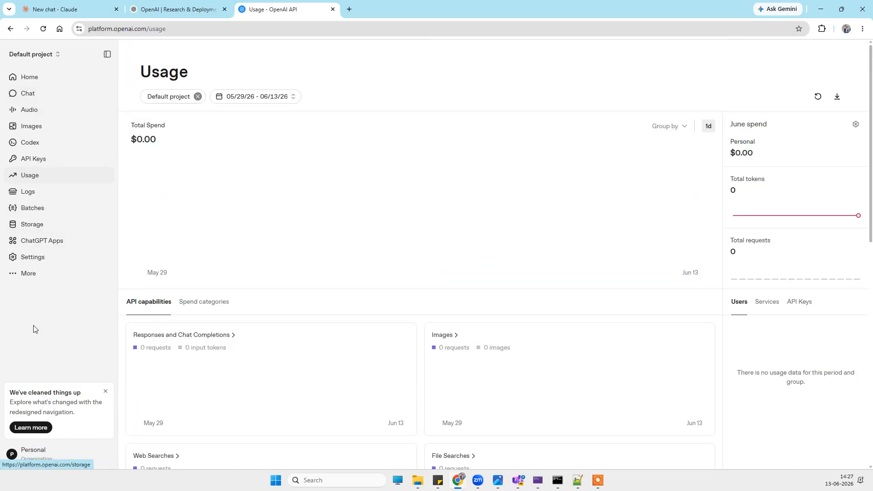
Open the organization billing overview and enter the credit card number, expiry date and security code as payment details.
{"action": "left_click", "coordinate": [46, 451]}
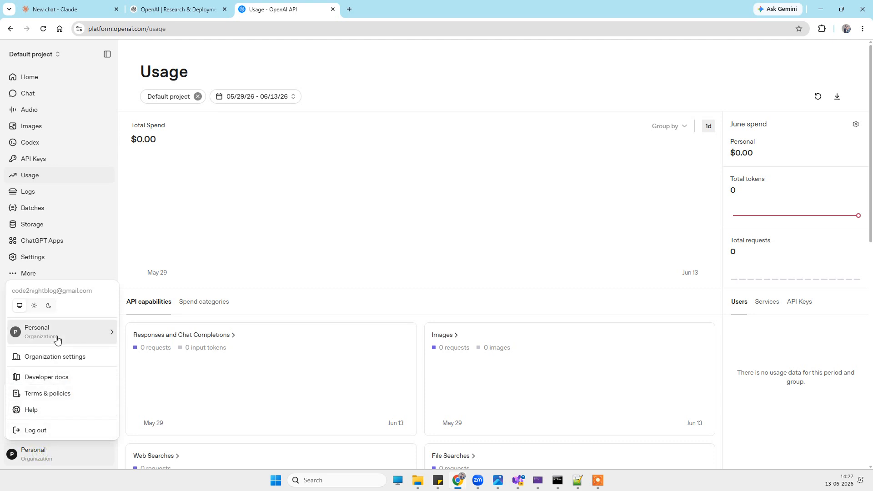
{"action": "left_click", "coordinate": [74, 362]}
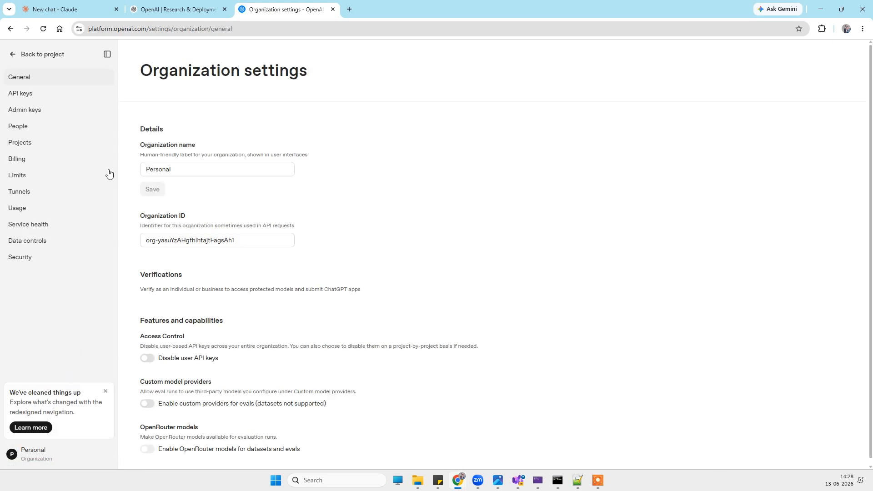
{"action": "left_click", "coordinate": [39, 164]}
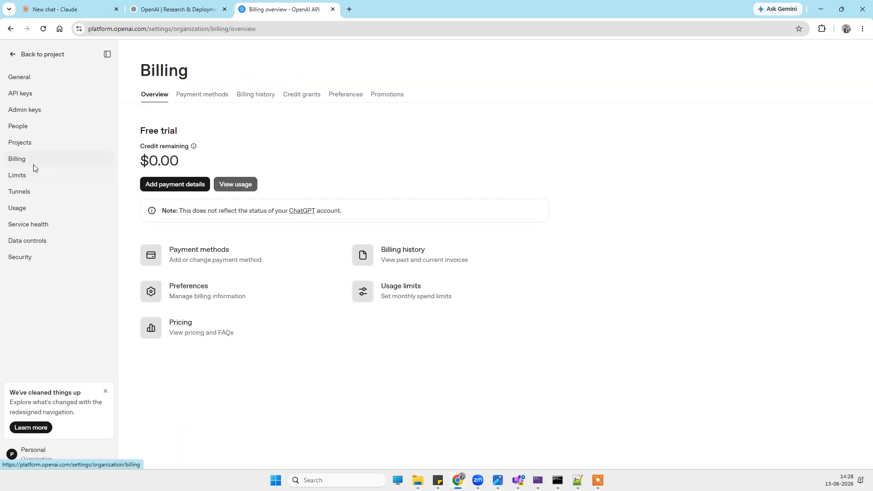
{"action": "left_click", "coordinate": [184, 186]}
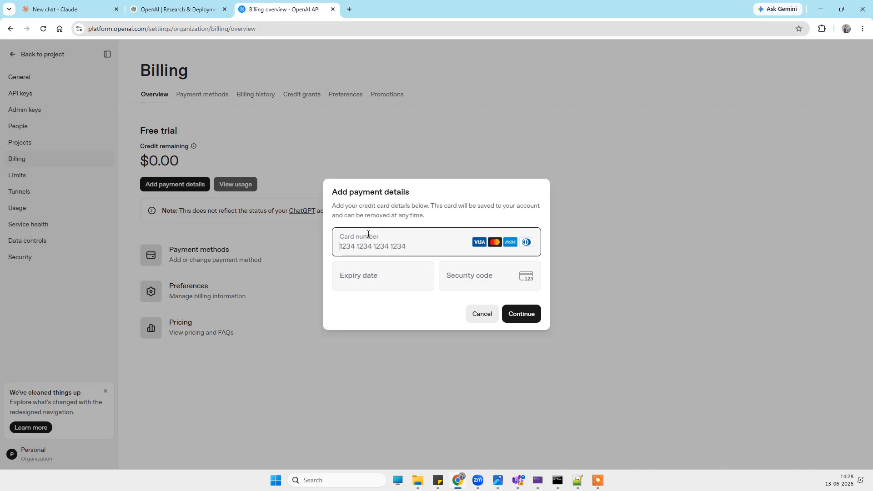
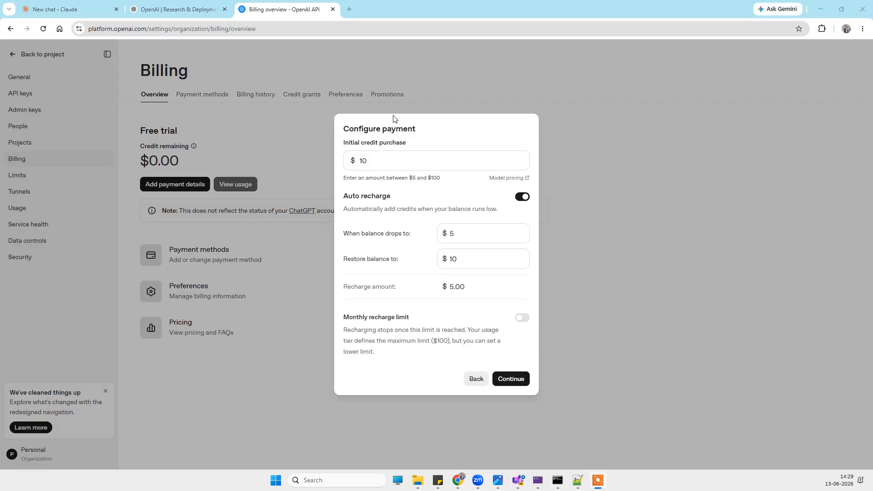
Set the initial credit purchase to $5, turn off auto recharge, and confirm the payment.
{"action": "left_click_drag", "start_coordinate": [375, 159], "coordinate": [359, 161]}
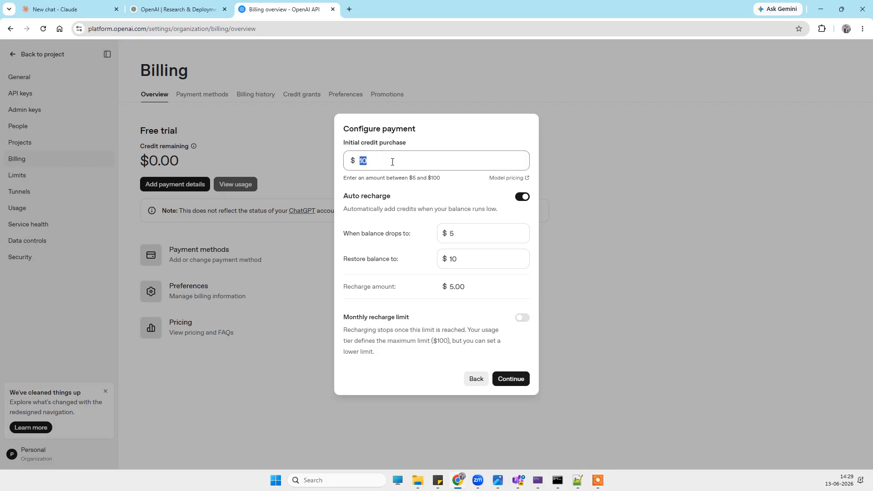
{"action": "type", "text": "5"}
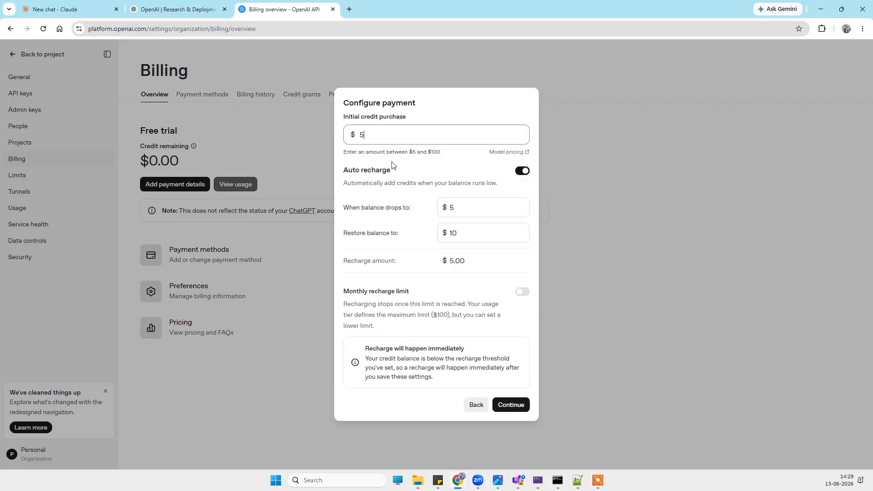
{"action": "left_click", "coordinate": [523, 172]}
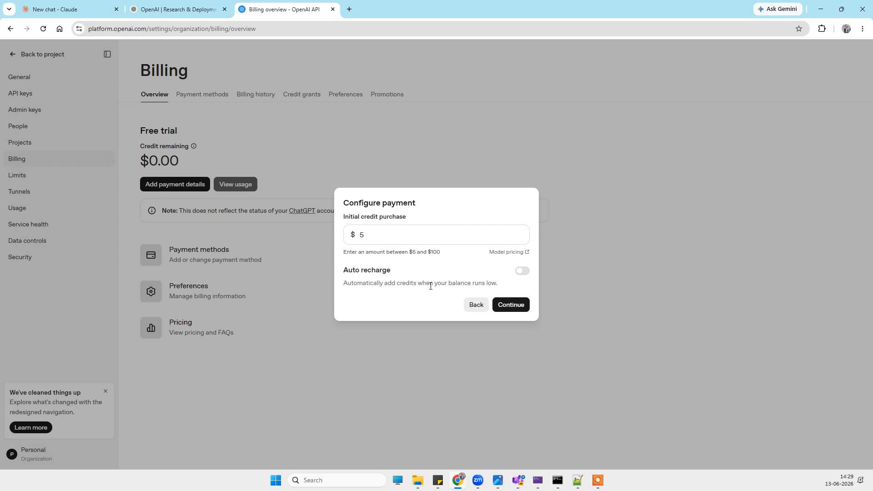
{"action": "left_click", "coordinate": [520, 312]}
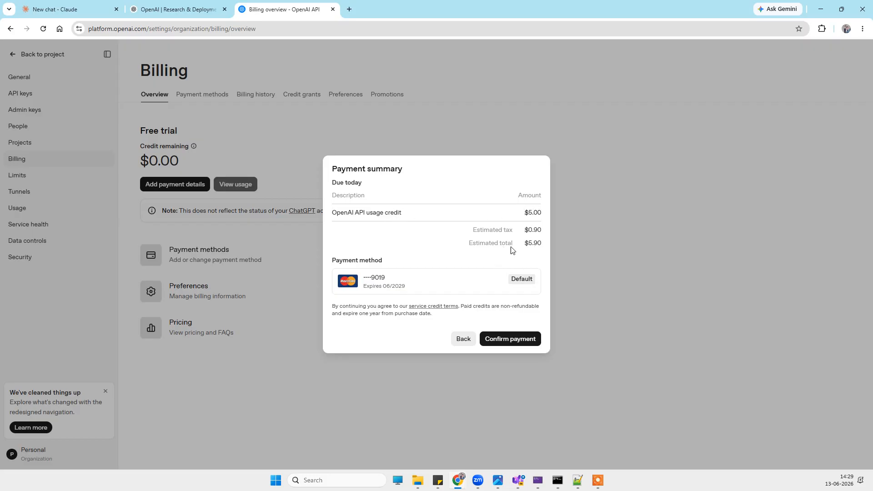
{"action": "left_click", "coordinate": [510, 342]}
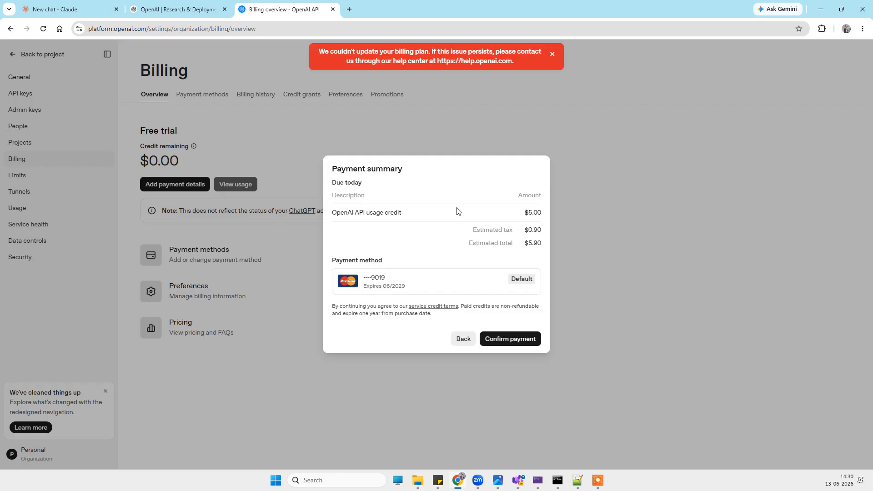
{"action": "left_click", "coordinate": [513, 340]}
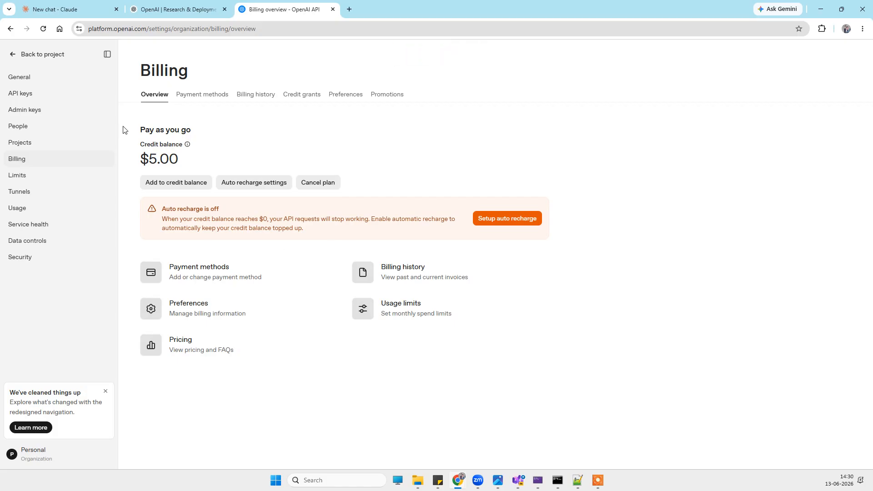
Set the organization's monthly budget to $5 on the Limits page.
{"action": "mouse_move", "coordinate": [169, 149]}
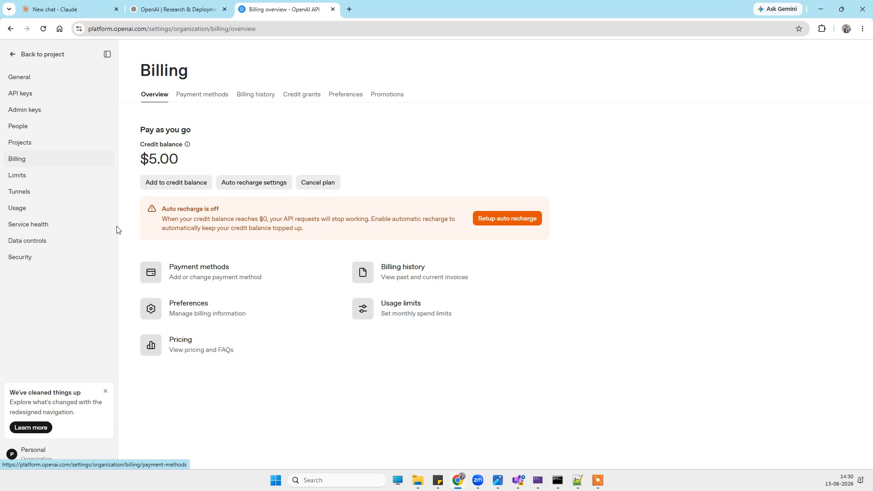
{"action": "left_click", "coordinate": [20, 176]}
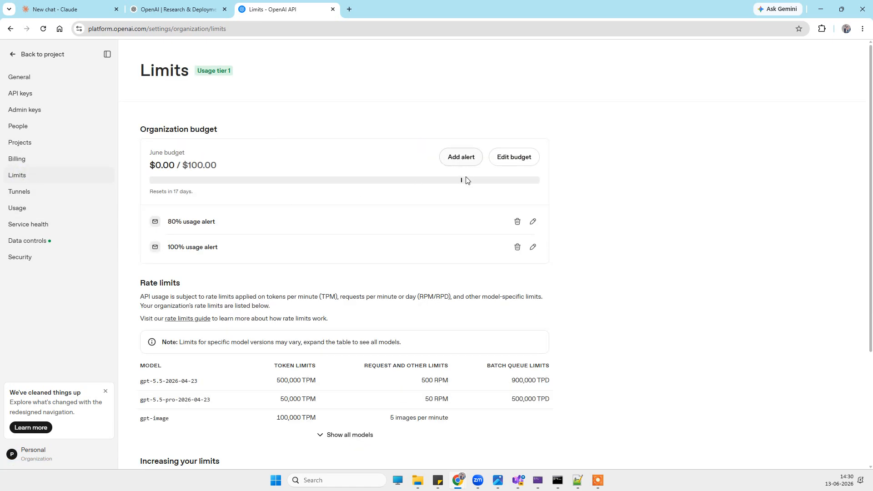
{"action": "left_click", "coordinate": [511, 158]}
{"action": "left_click_drag", "start_coordinate": [376, 267], "coordinate": [355, 268]}
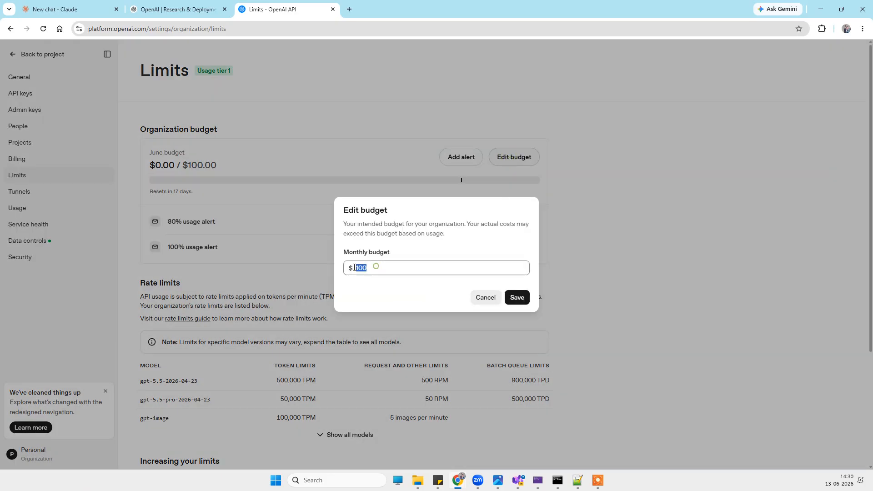
{"action": "type", "text": "5"}
{"action": "left_click", "coordinate": [517, 298]}
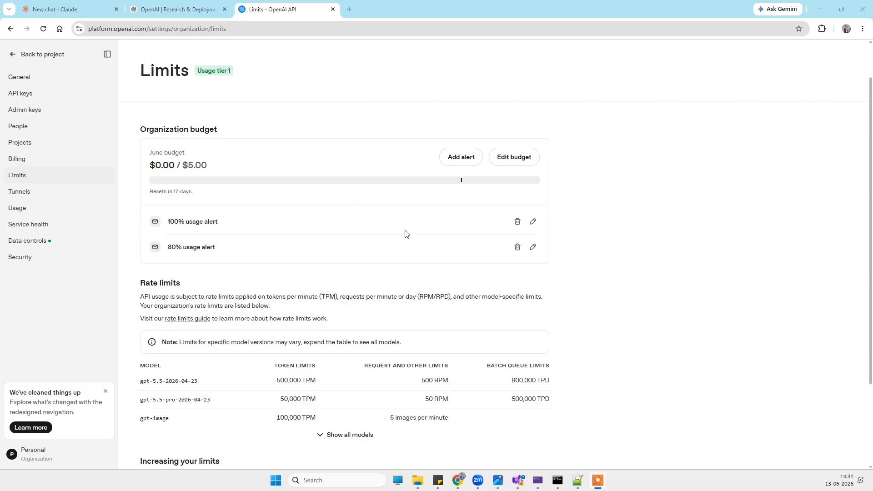
{"action": "scroll", "coordinate": [406, 234], "scroll_direction": "down", "scroll_amount": 3}
{"action": "scroll", "coordinate": [414, 250], "scroll_direction": "up", "scroll_amount": 3}
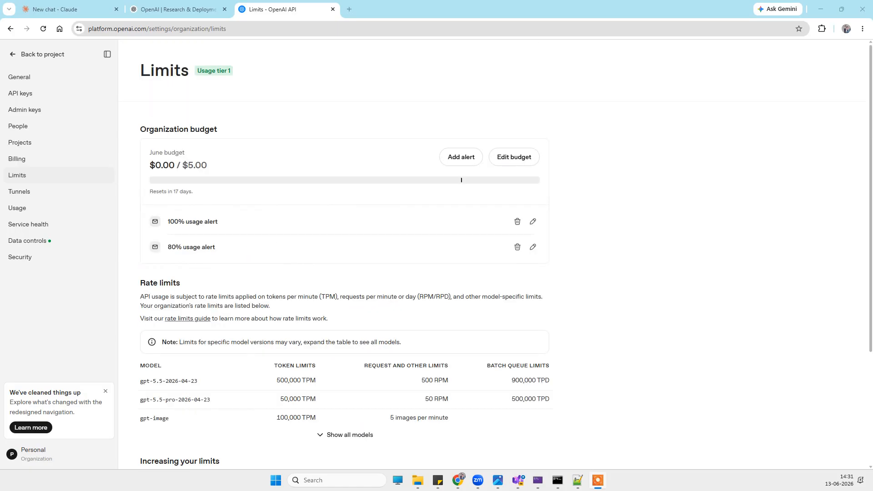